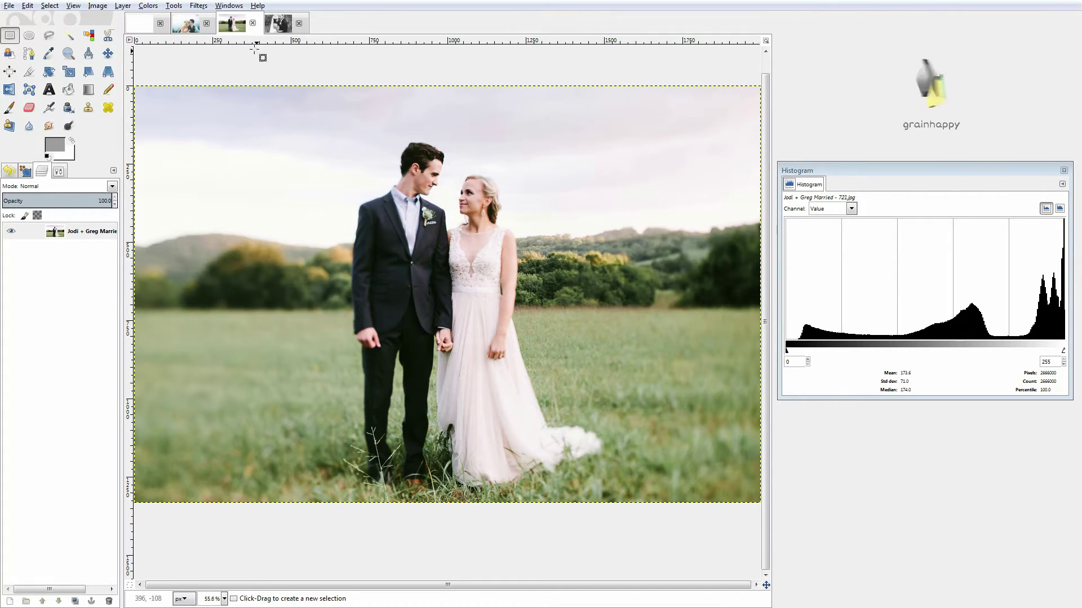
Step: Switch to the black-and-white couple photo in the third image tab
left_click(278, 24)
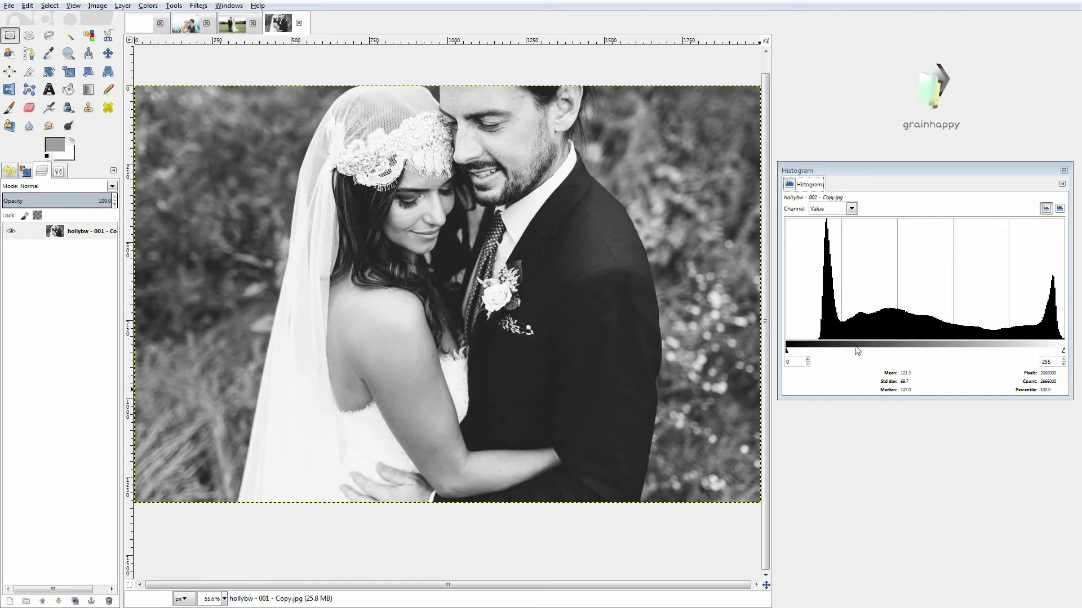
Step: On the colour boat photo, select a rectangle of bright water and move it over the left water
left_click(186, 22)
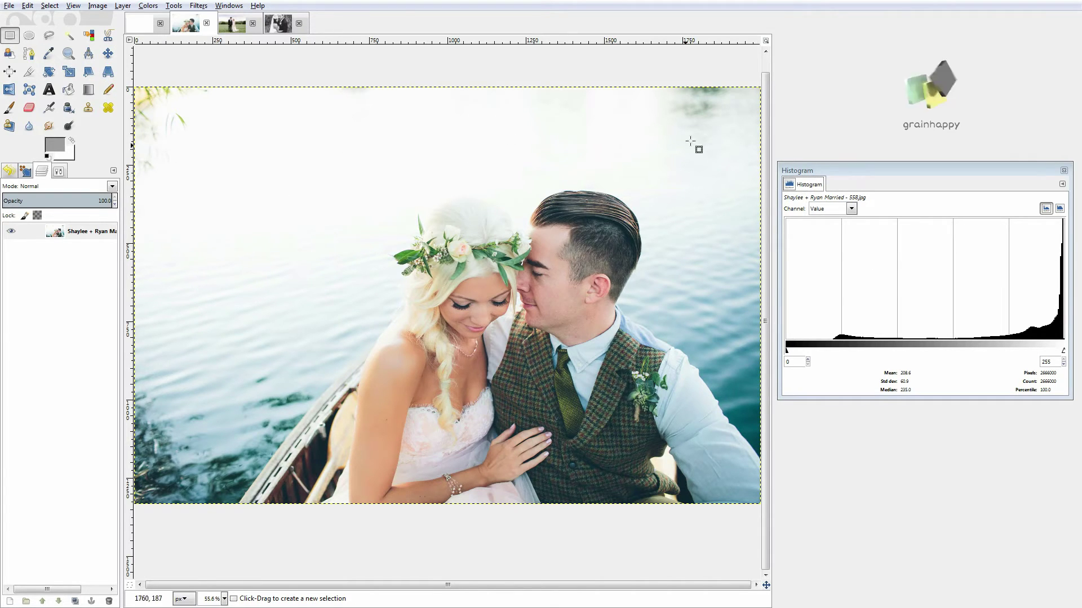
left_click_drag(202, 114, 383, 243)
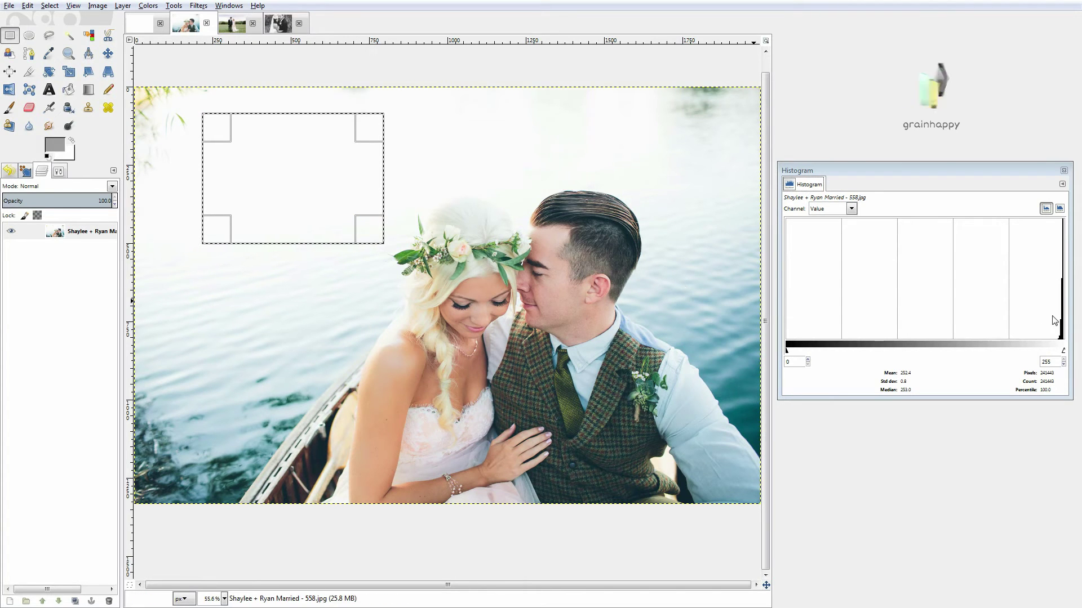
left_click_drag(312, 177, 265, 326)
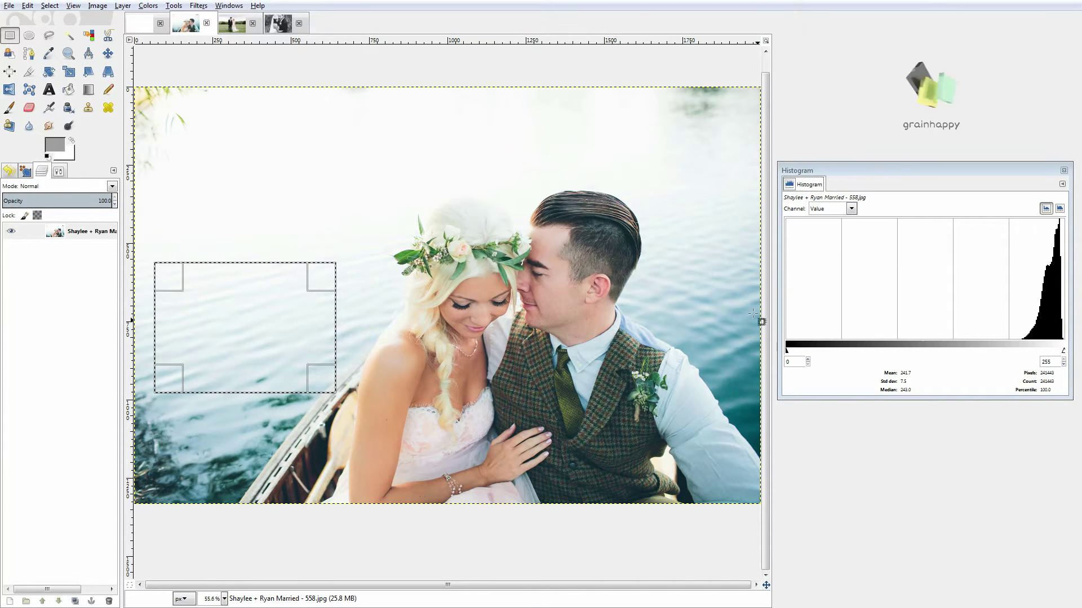
Step: Move the selection over the couple and enlarge it downward around them
left_click_drag(235, 319, 526, 375)
left_click_drag(445, 320, 411, 260)
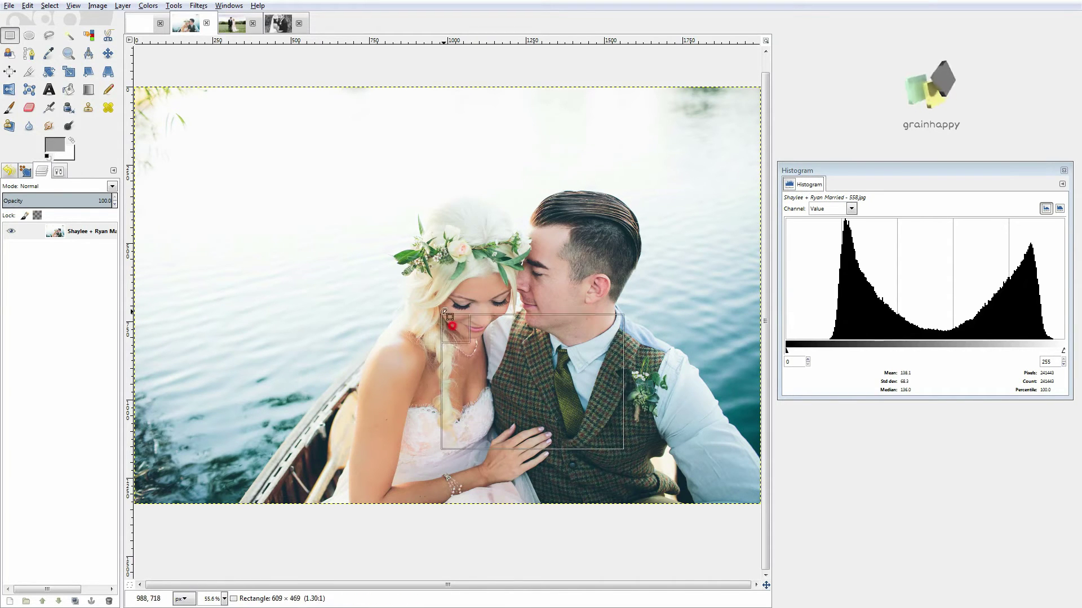
left_click_drag(606, 429, 608, 478)
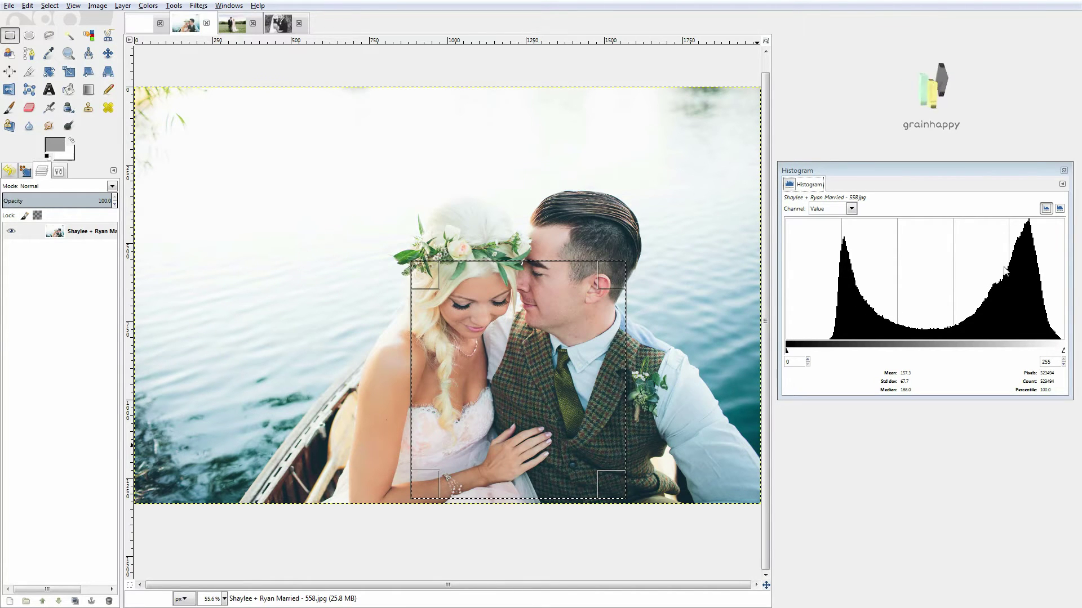
Step: Move the selection to the upper-left sky, then the lower-left water, and return to the black-and-white photo
left_click_drag(541, 378, 302, 215)
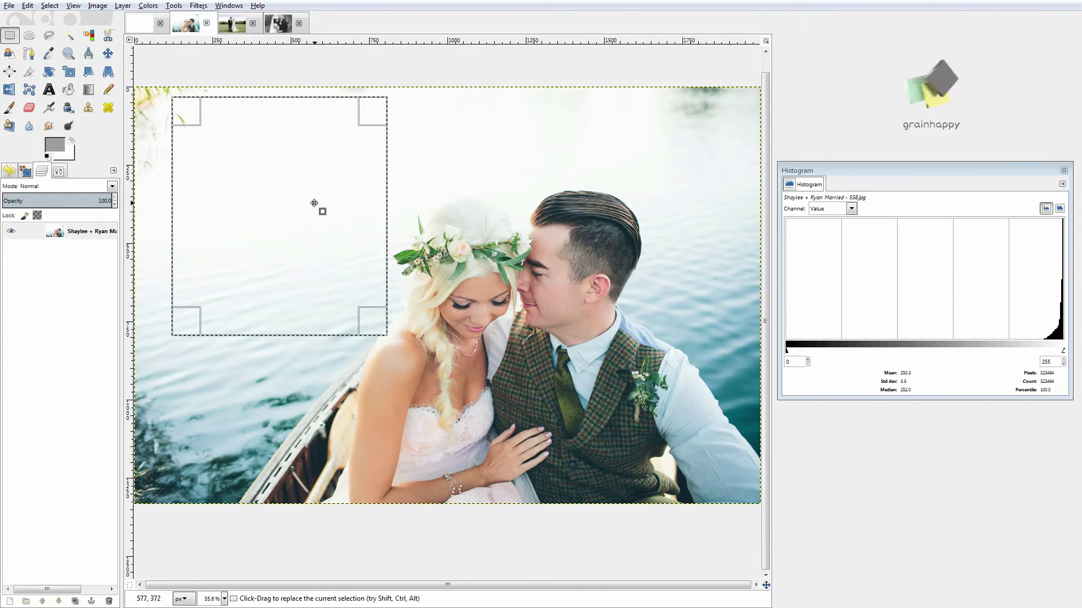
mouse_move(316, 208)
left_mouse_down()
mouse_move(256, 373)
mouse_move(266, 366)
left_mouse_up()
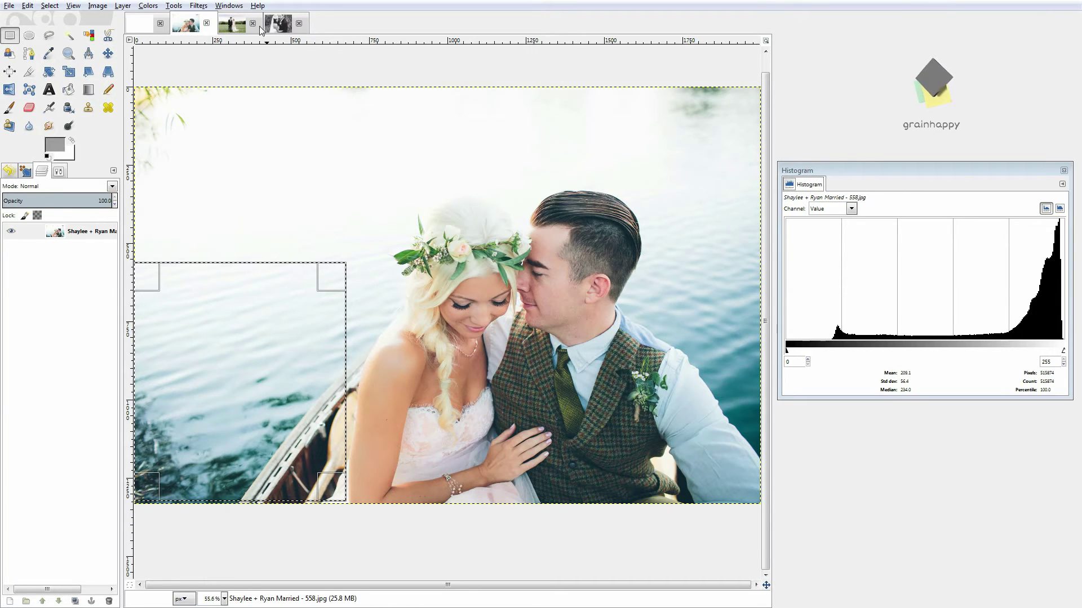
left_click(281, 25)
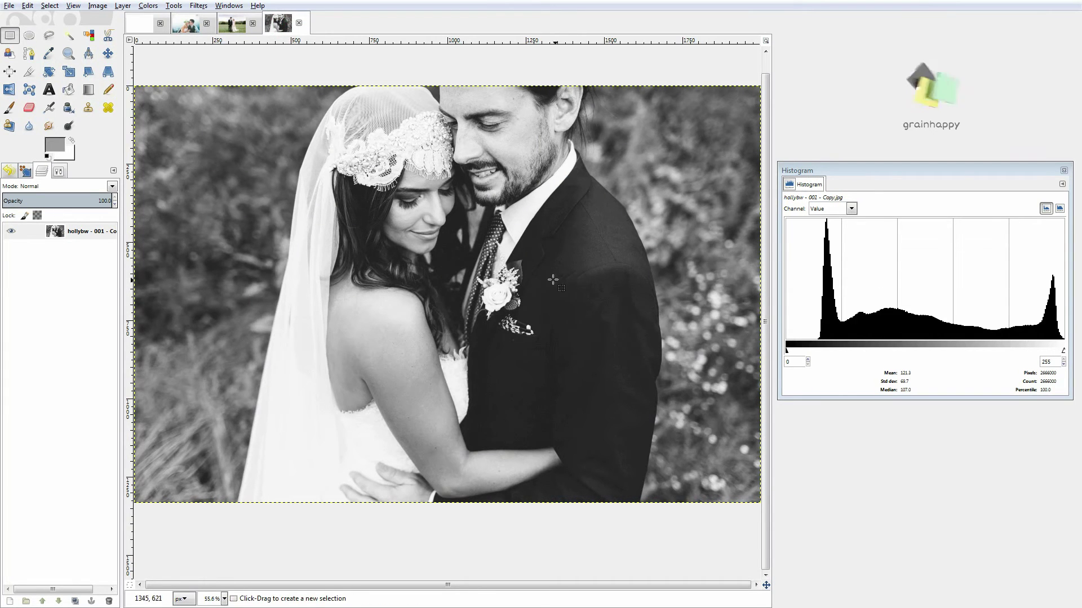
Step: Draw a rectangle selection over the couple's arms in the lower centre
left_click_drag(569, 303, 371, 506)
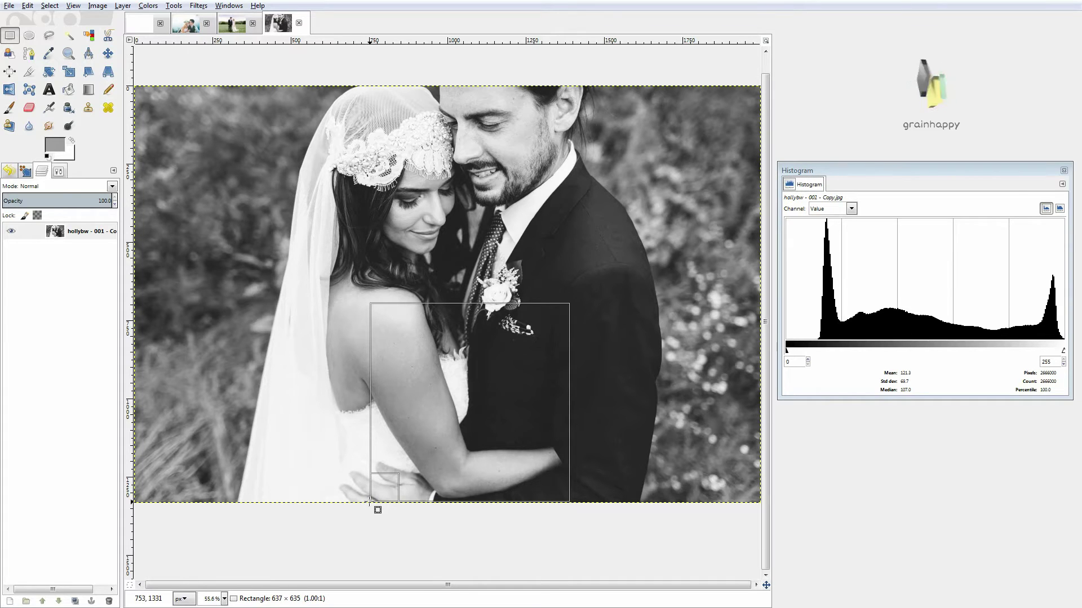
left_click_drag(371, 506, 365, 505)
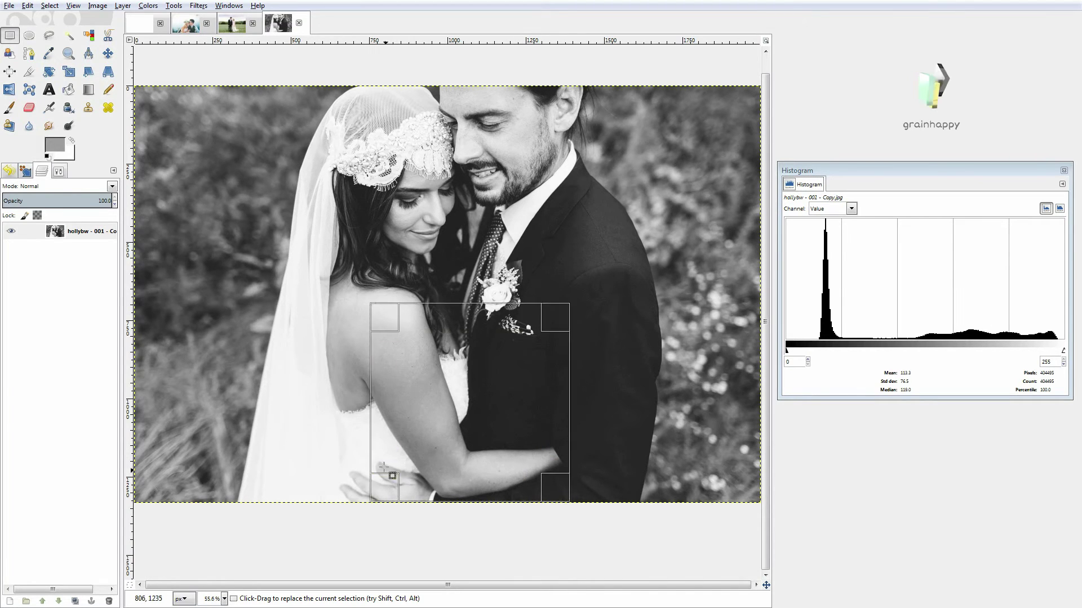
Step: Shrink the selection to a narrow strip over the bride's arm
left_click_drag(546, 331, 450, 371)
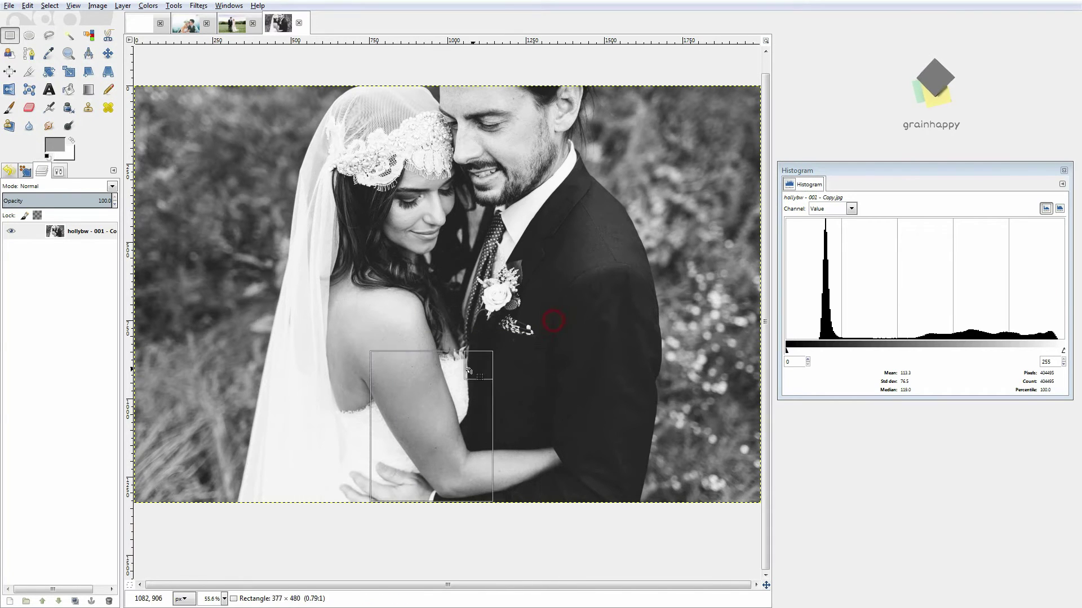
mouse_move(372, 499)
left_mouse_down()
mouse_move(459, 387)
mouse_move(366, 445)
left_mouse_up()
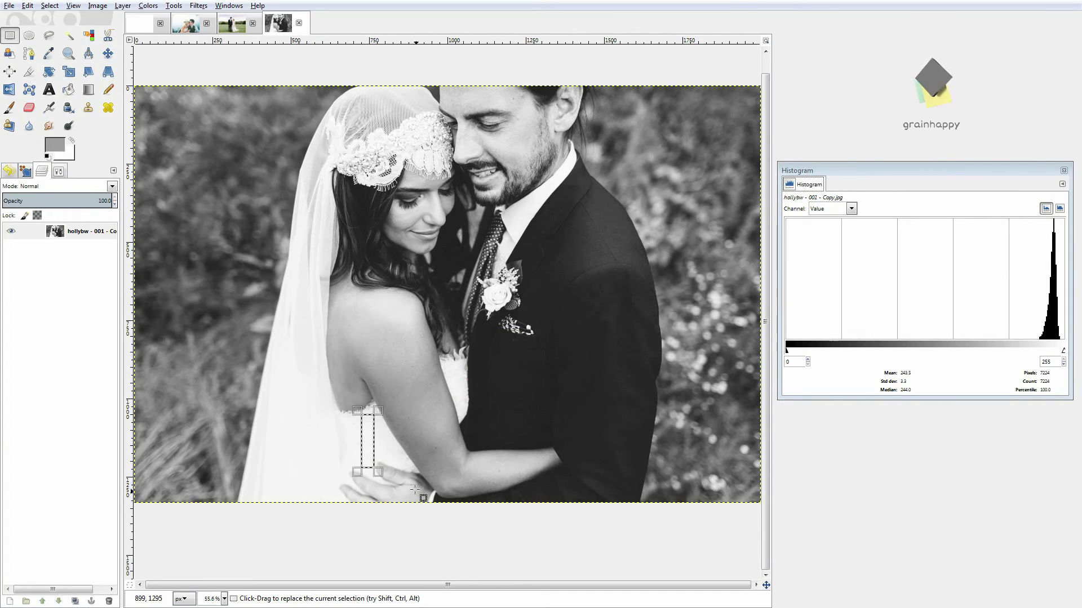
mouse_move(356, 410)
left_mouse_down()
mouse_move(303, 417)
mouse_move(410, 411)
left_mouse_up()
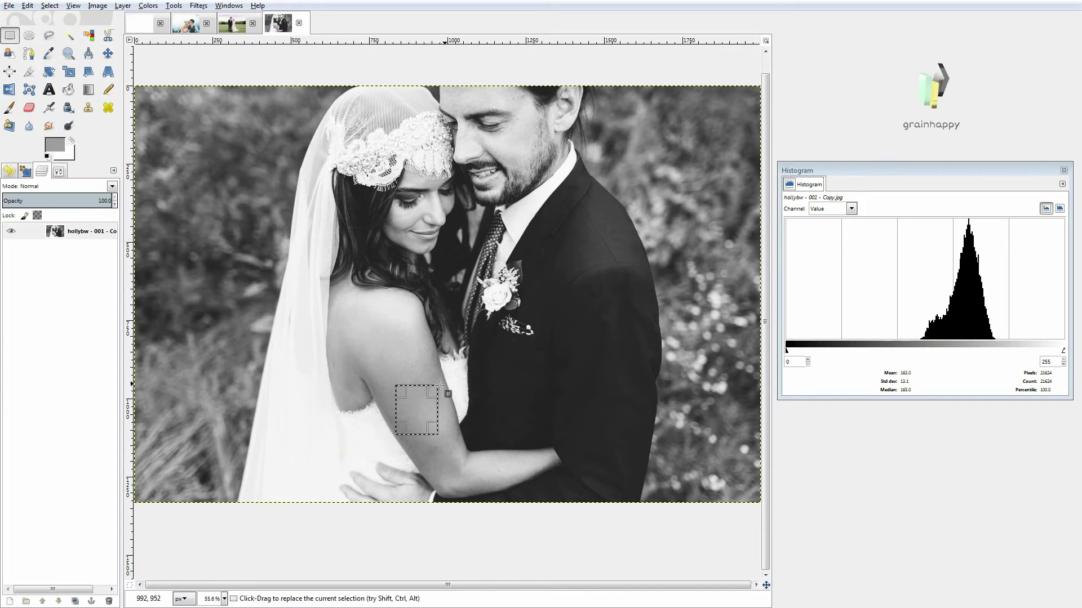
Step: Move the selection onto the groom's dark suit and resize it over the suit
left_click_drag(419, 417, 513, 409)
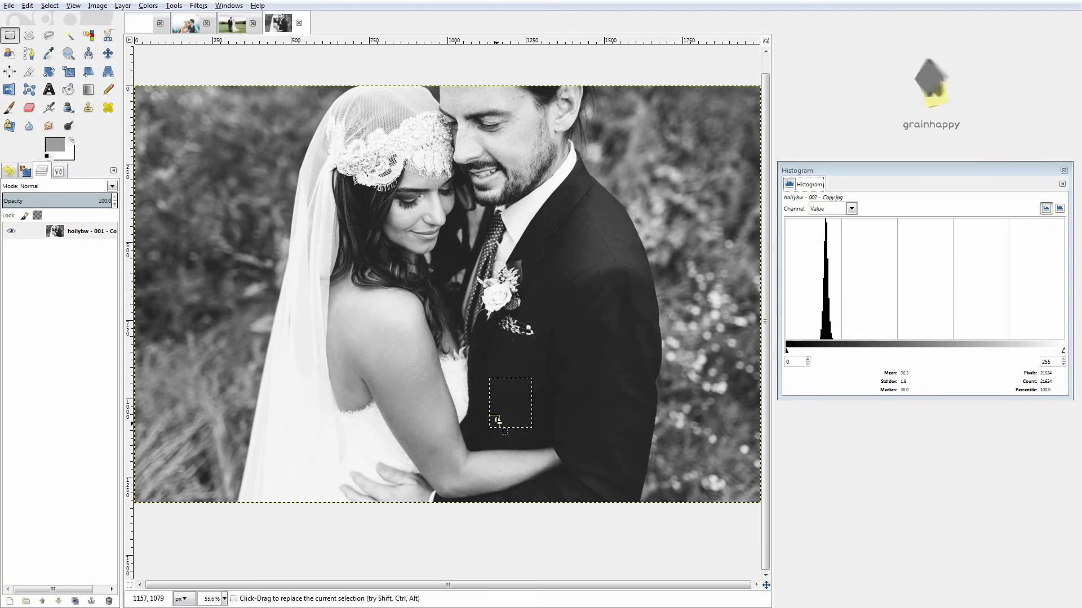
left_click_drag(496, 420, 482, 490)
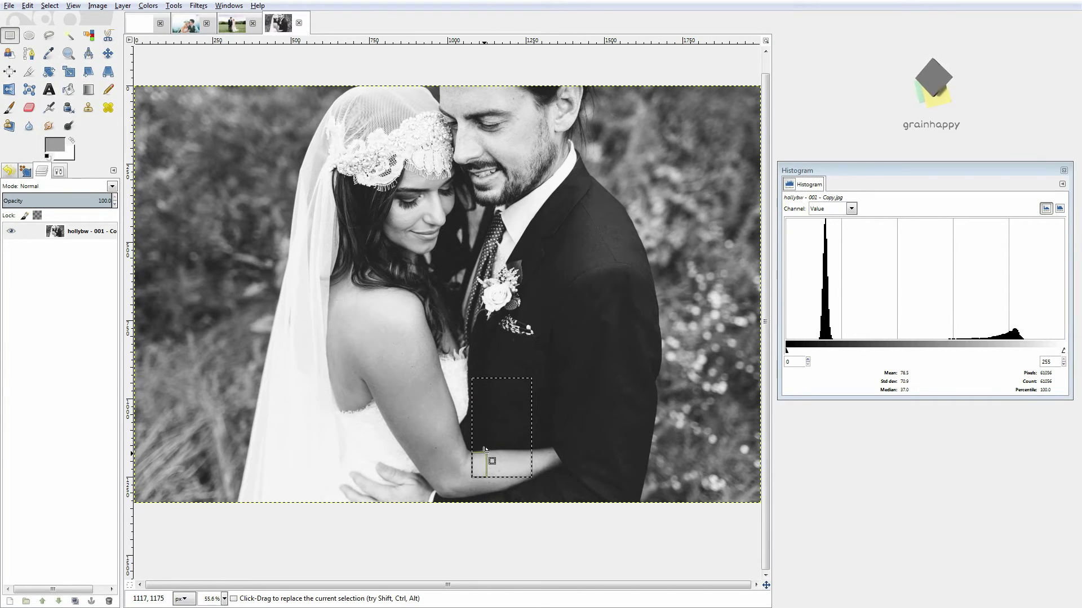
left_click_drag(501, 433, 512, 463)
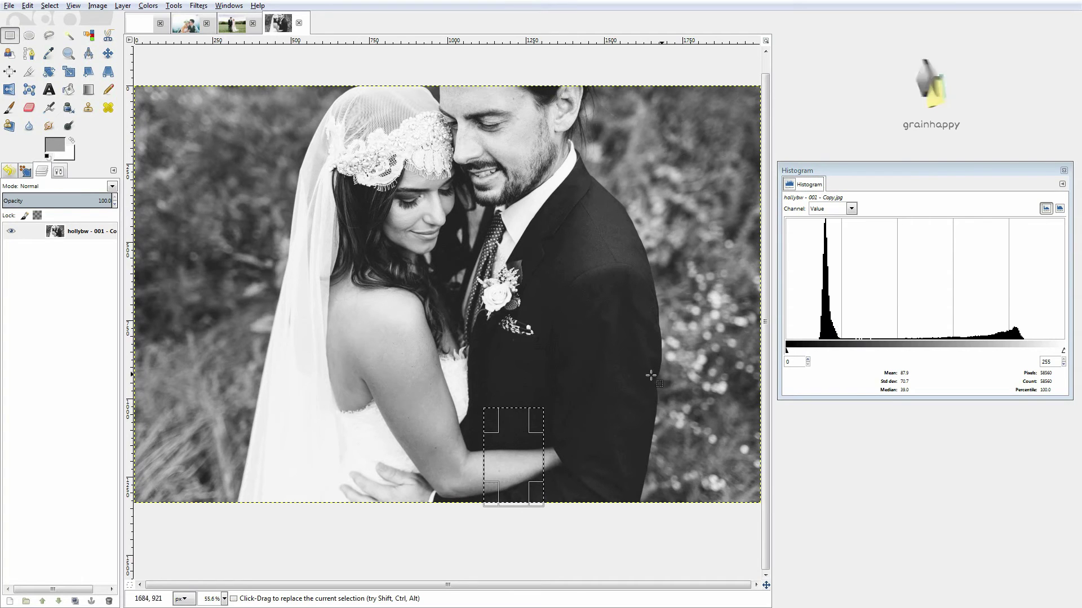
Step: Fit the selection to the suit, clear it, then select the groom's jacket
left_click_drag(521, 458, 522, 402)
left_click_drag(531, 449, 540, 437)
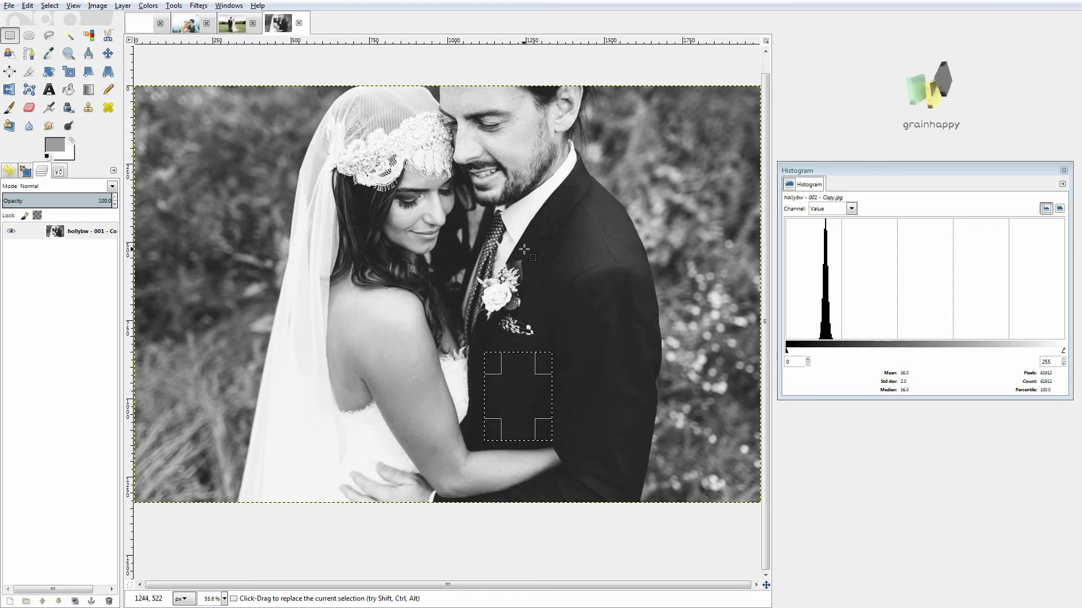
left_click(595, 276)
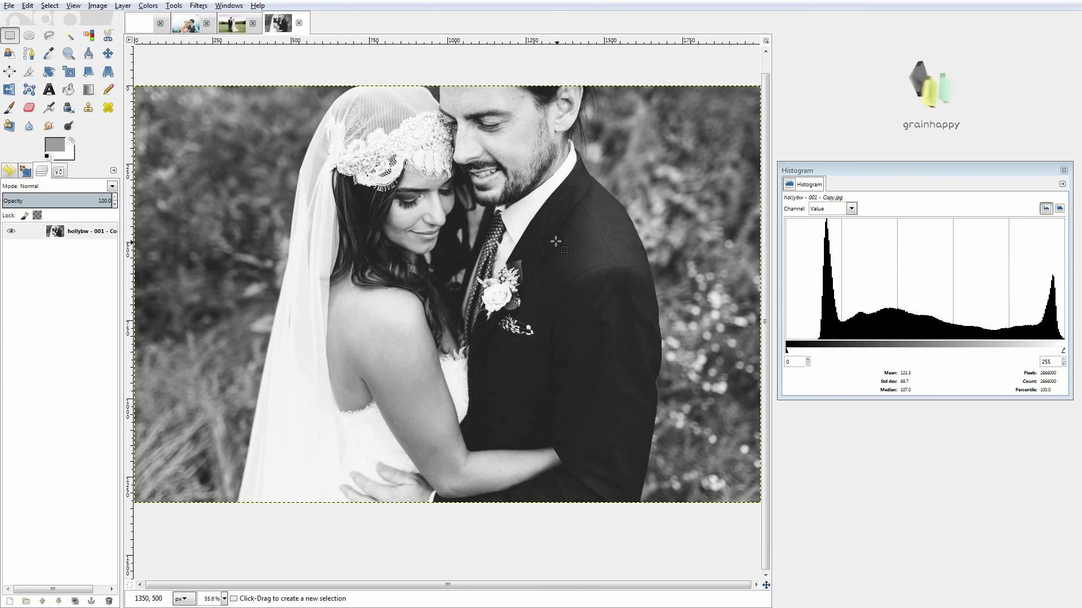
left_click_drag(555, 237, 639, 364)
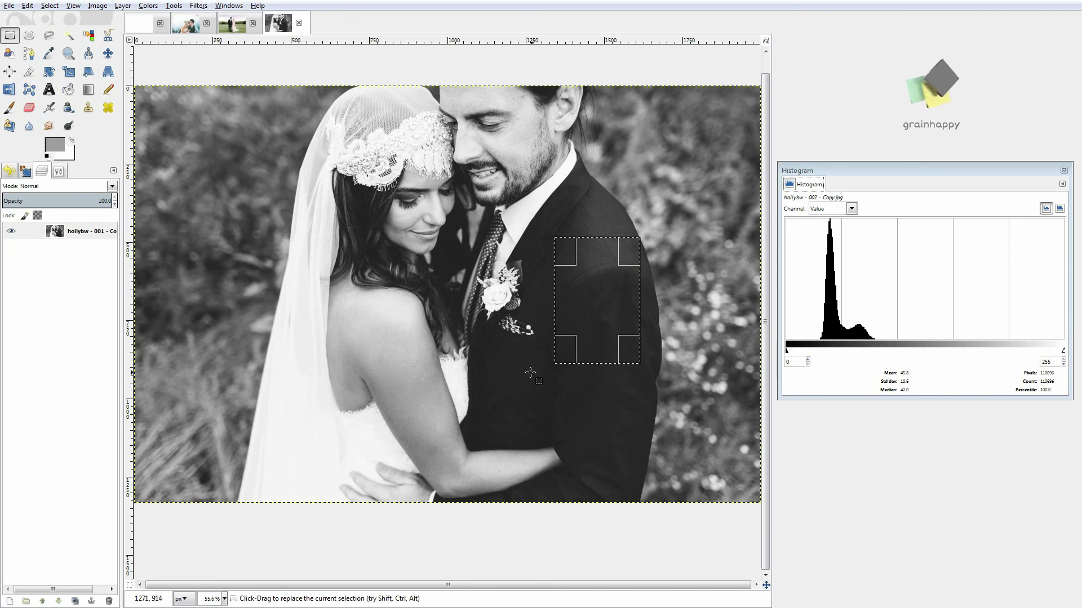
left_click_drag(598, 336, 583, 383)
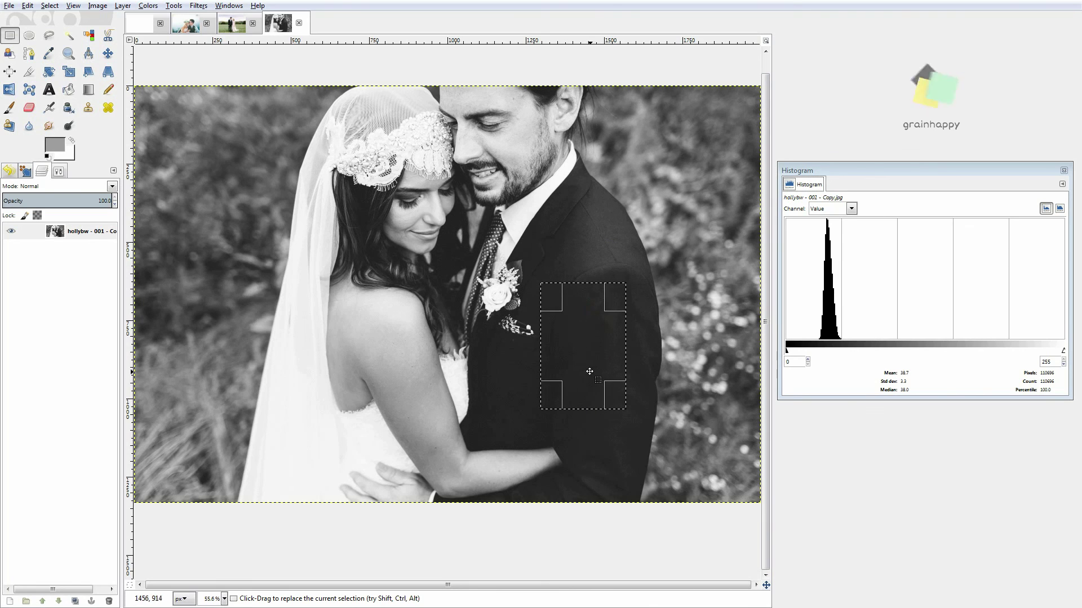
left_click(588, 241)
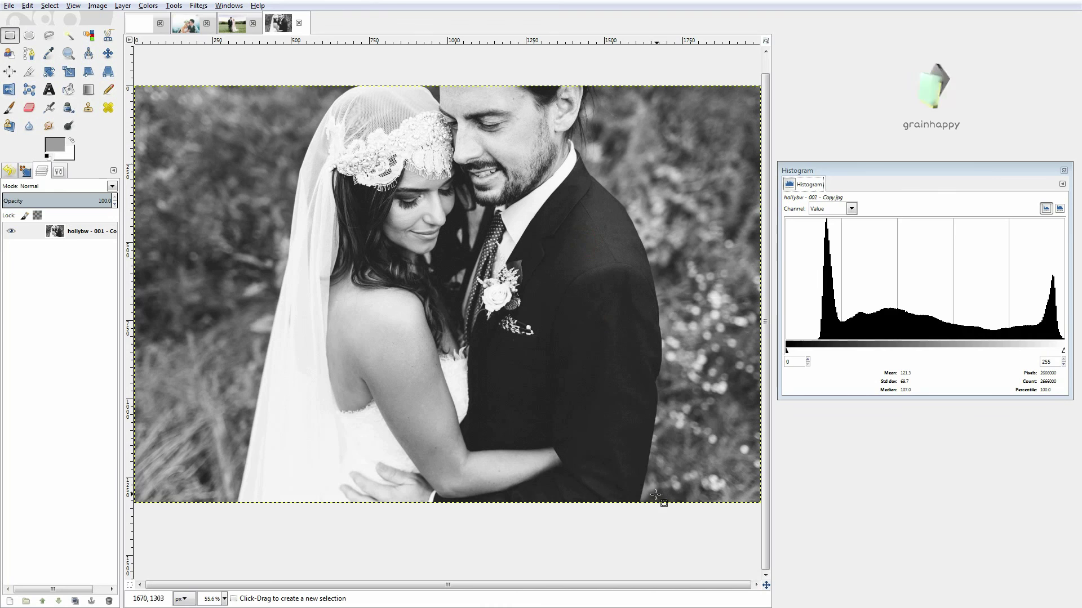